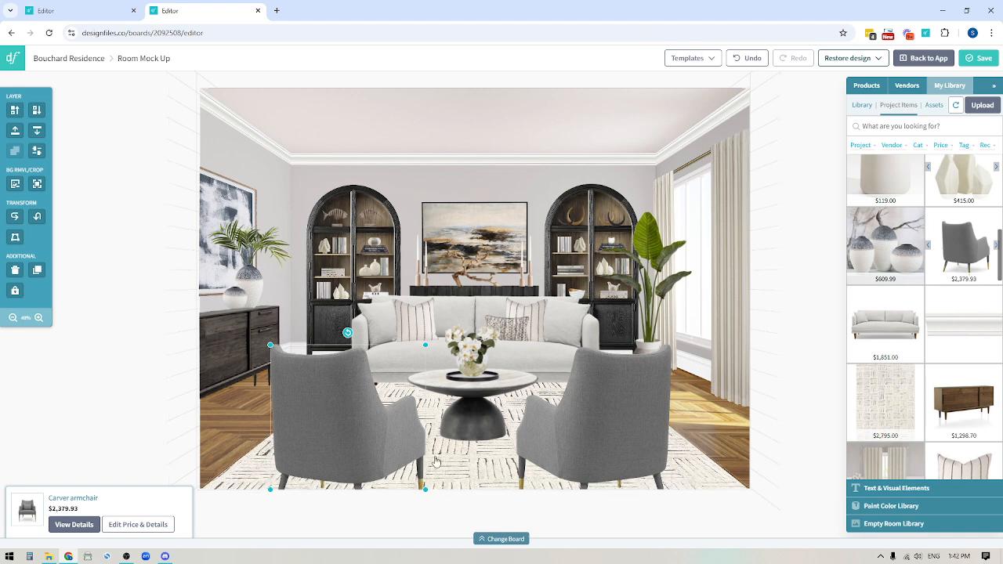
Step: Delete the left and right grey armchairs and the old rug under the coffee table
key("Delete")
left_click(572, 459)
key("Delete")
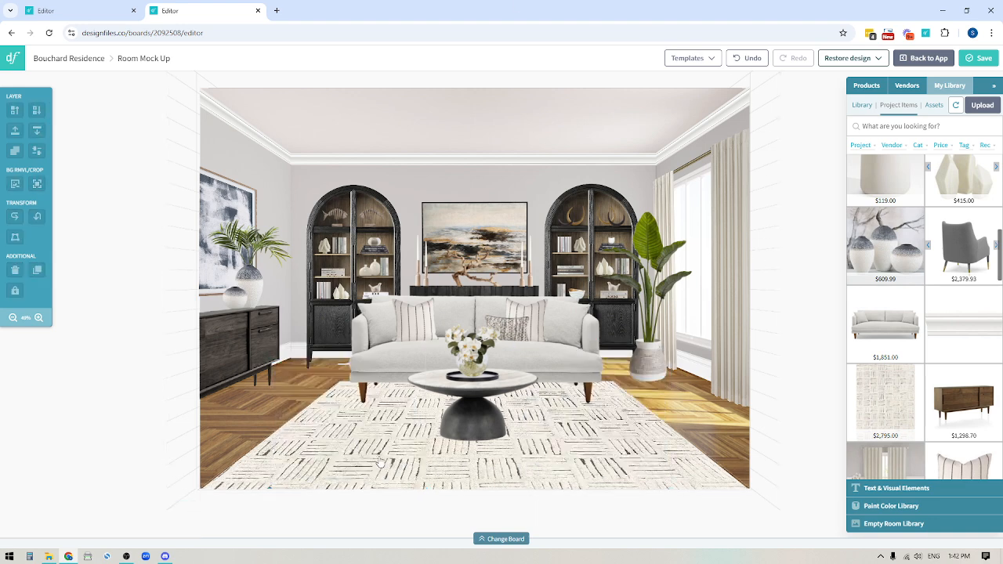
left_click(380, 462)
key("Delete")
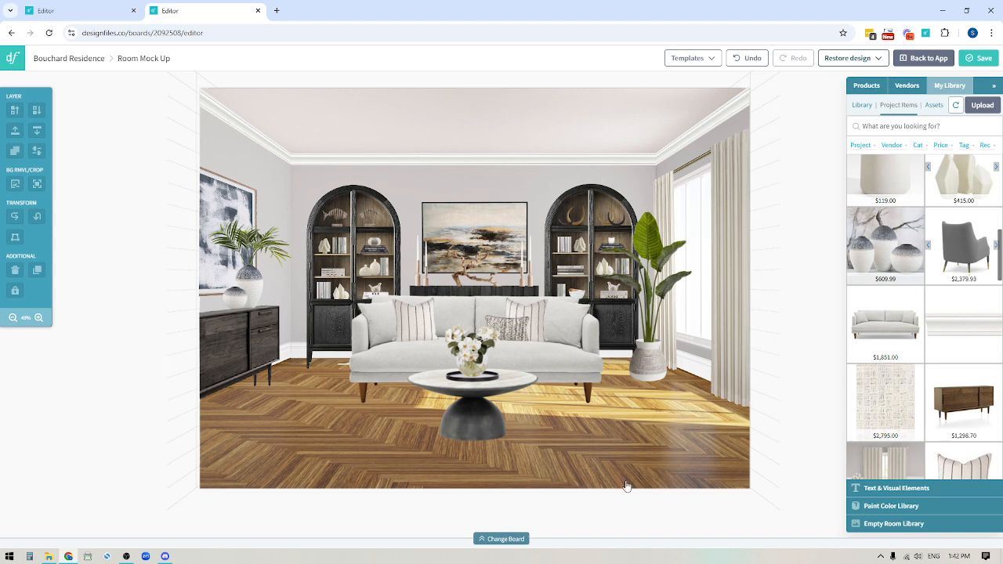
Step: Place the Basanti Rug from My Library, rotate it 90° and lower it in front of the sofa
left_click_drag(878, 405, 448, 300)
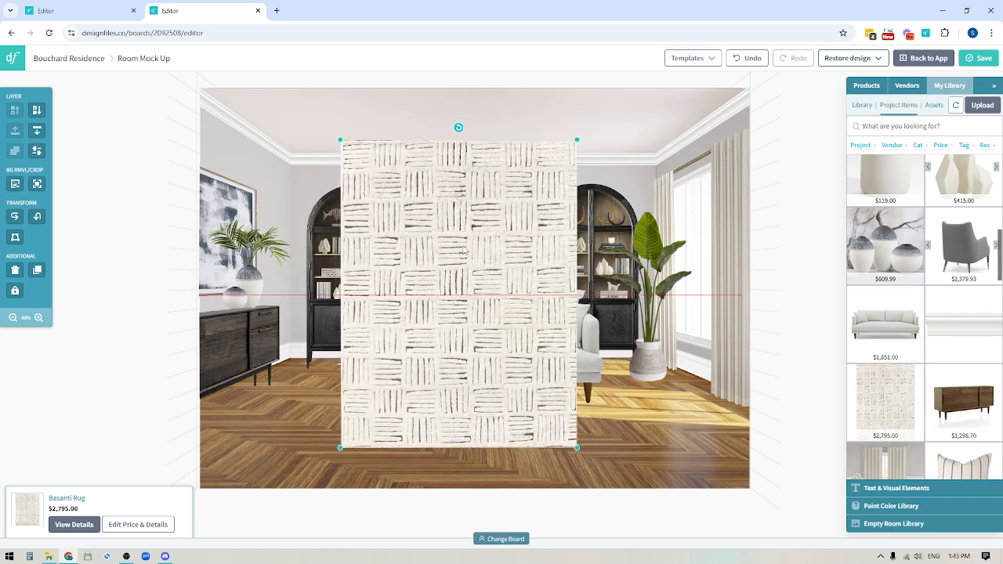
left_click_drag(470, 239, 495, 263)
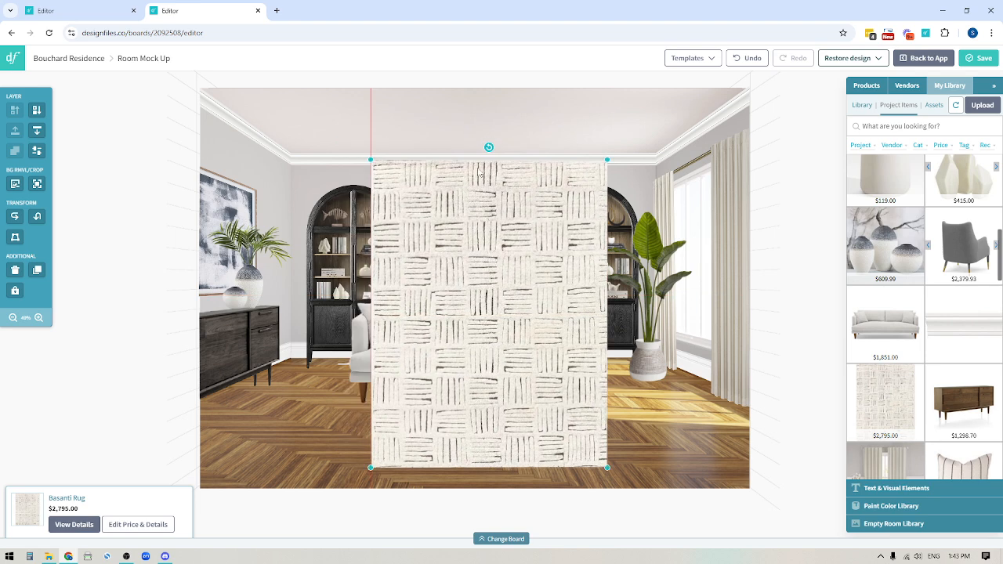
left_click_drag(489, 147, 656, 295)
mouse_move(636, 328)
left_mouse_down()
mouse_move(639, 306)
mouse_move(645, 357)
mouse_move(641, 342)
left_mouse_up()
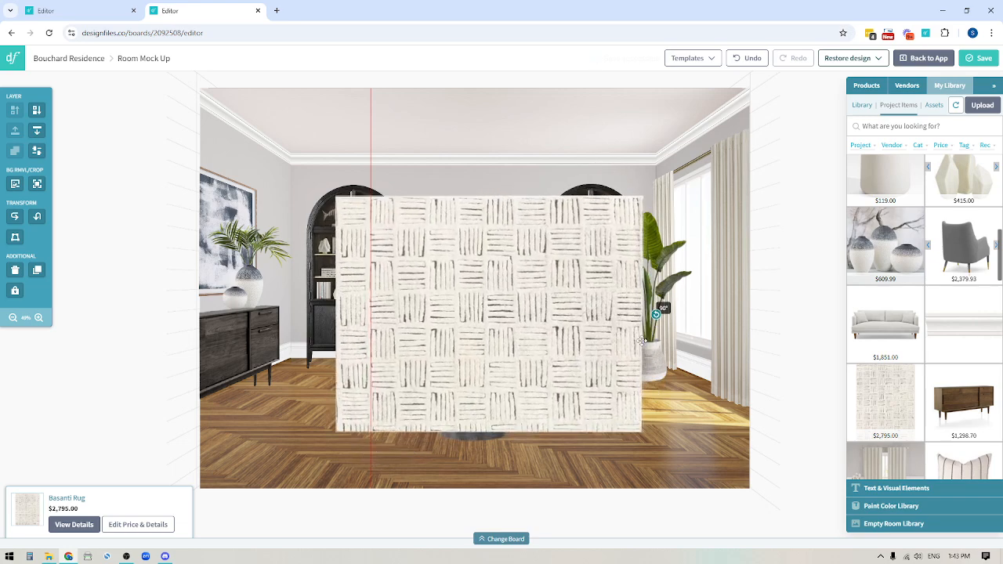
left_click_drag(506, 369, 522, 473)
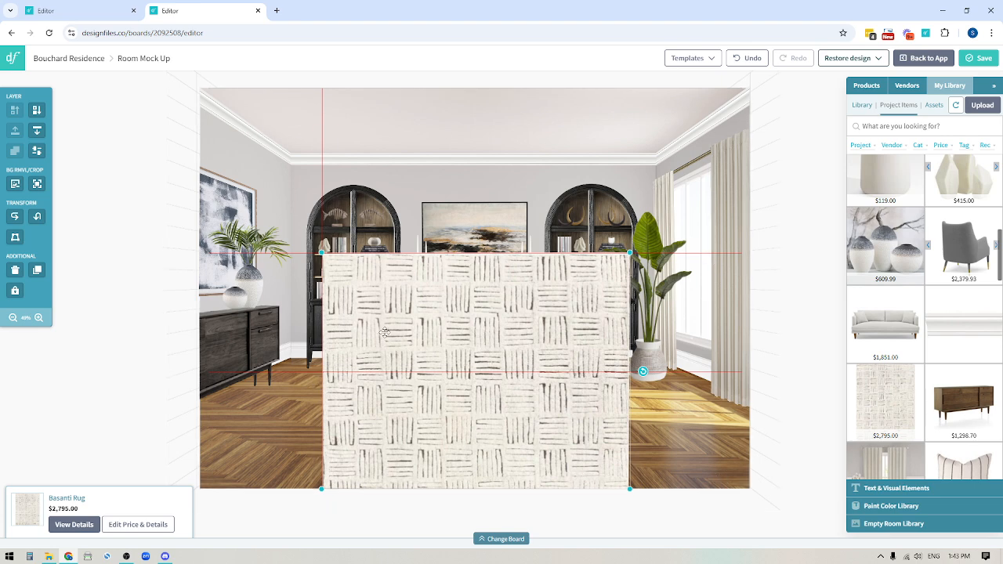
Step: Distort the Basanti Rug into floor perspective: widen its bottom corners and lower its top corners
left_click(14, 237)
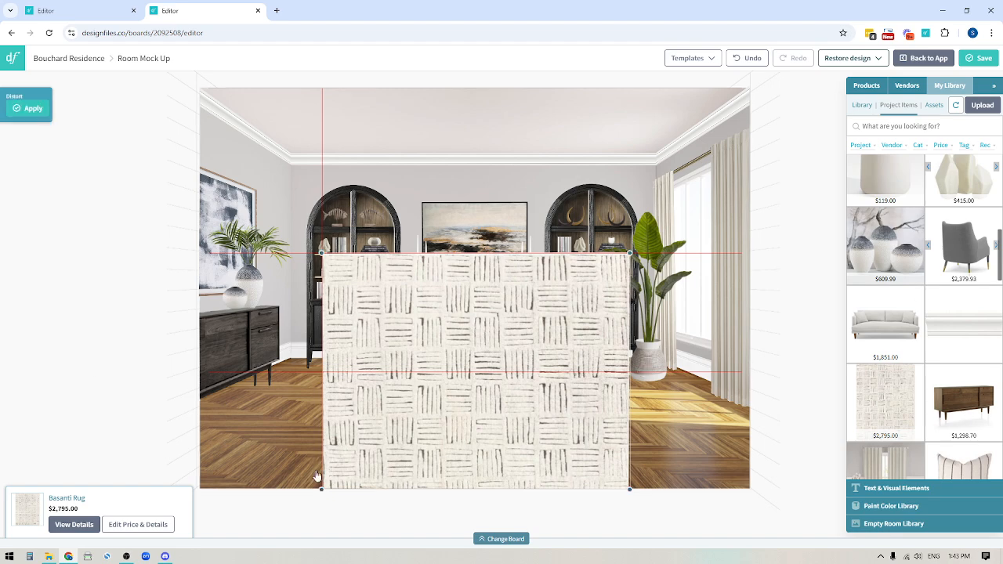
left_click_drag(321, 488, 198, 489)
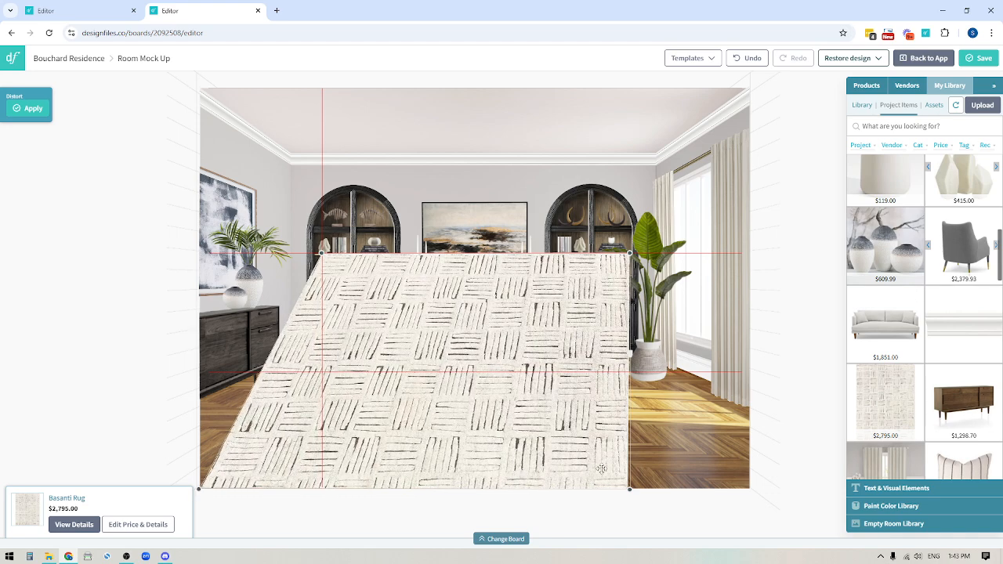
left_click_drag(631, 489, 751, 489)
left_click_drag(631, 253, 618, 380)
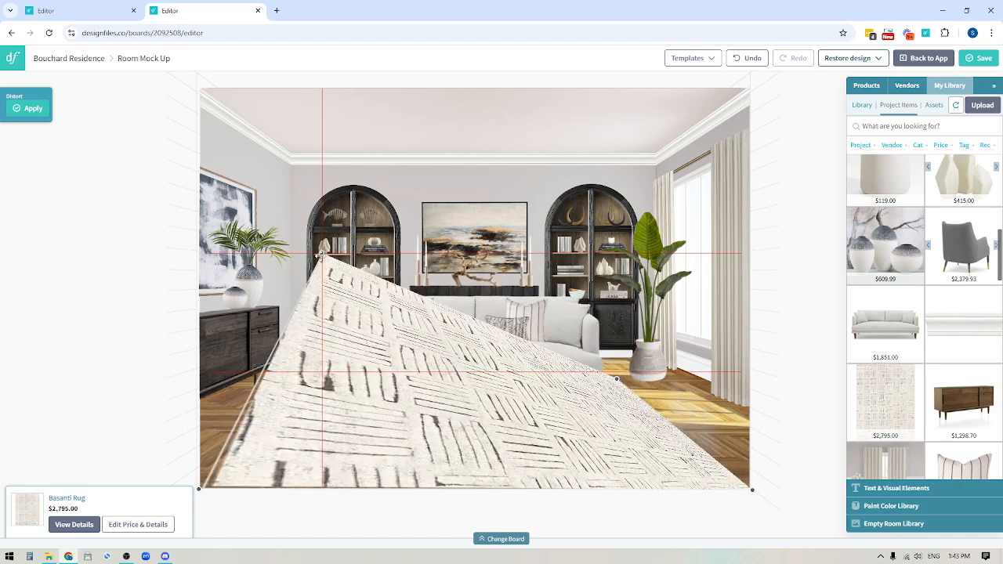
left_click_drag(320, 253, 336, 383)
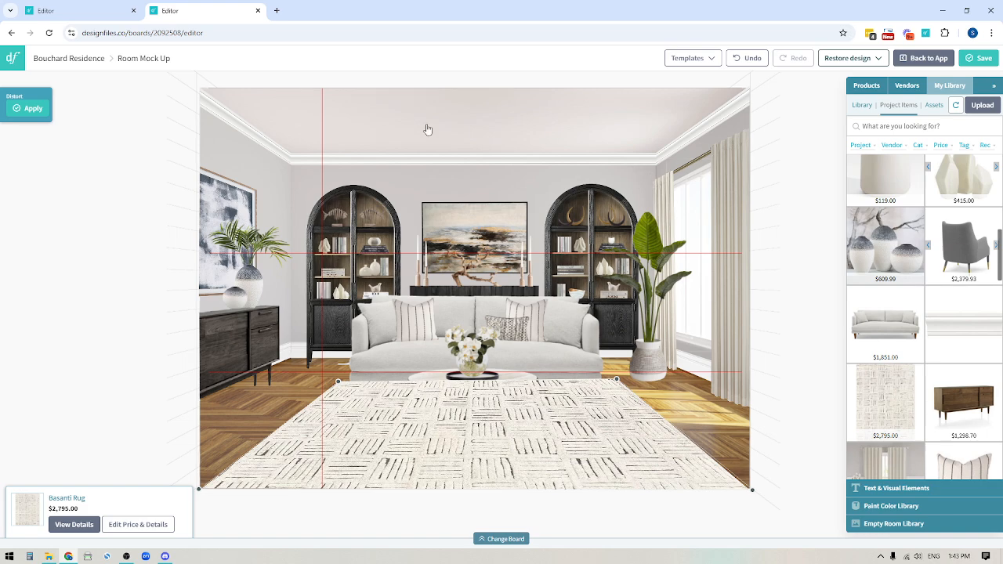
left_click(301, 176)
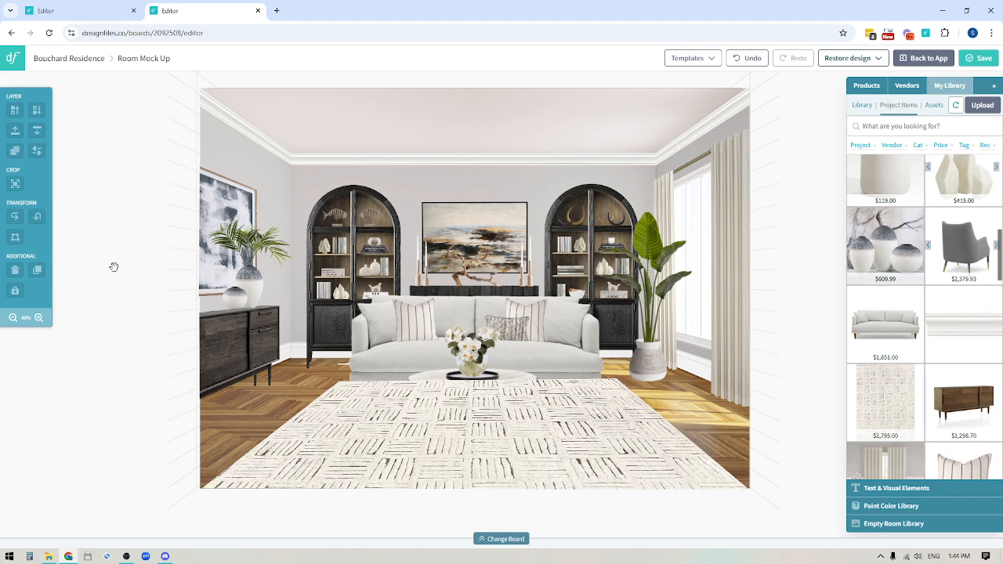
Step: Nudge the Basanti Rug's top-left and top-right perspective corners, then apply the distortion
left_click(365, 421)
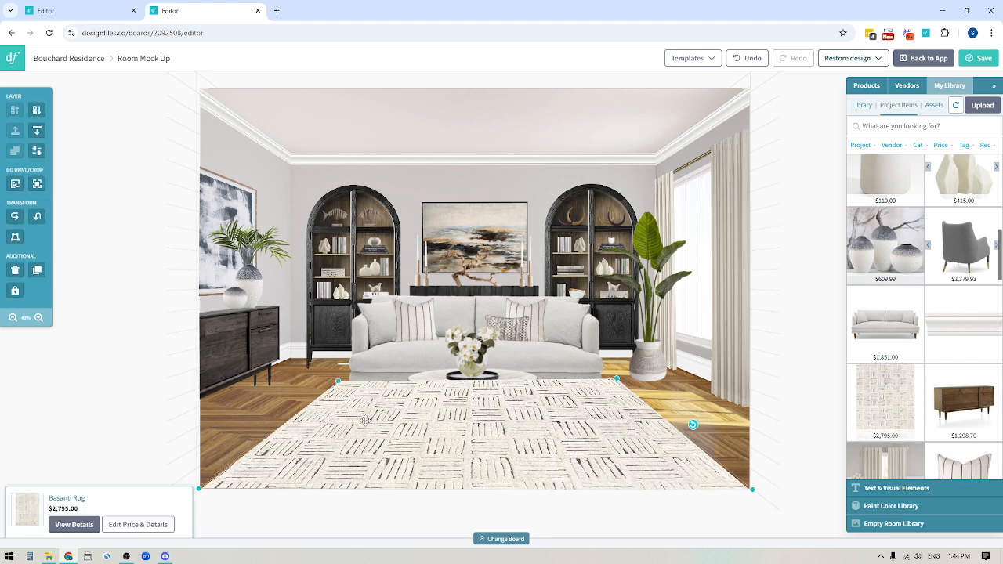
left_click(15, 238)
mouse_move(338, 382)
left_mouse_down()
mouse_move(331, 387)
mouse_move(339, 383)
left_mouse_up()
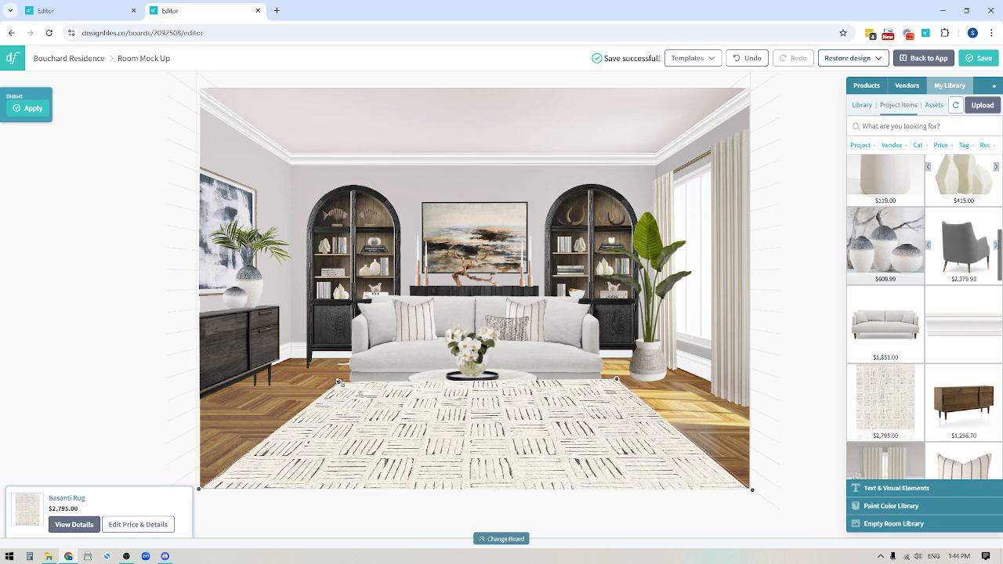
left_click_drag(617, 378, 612, 384)
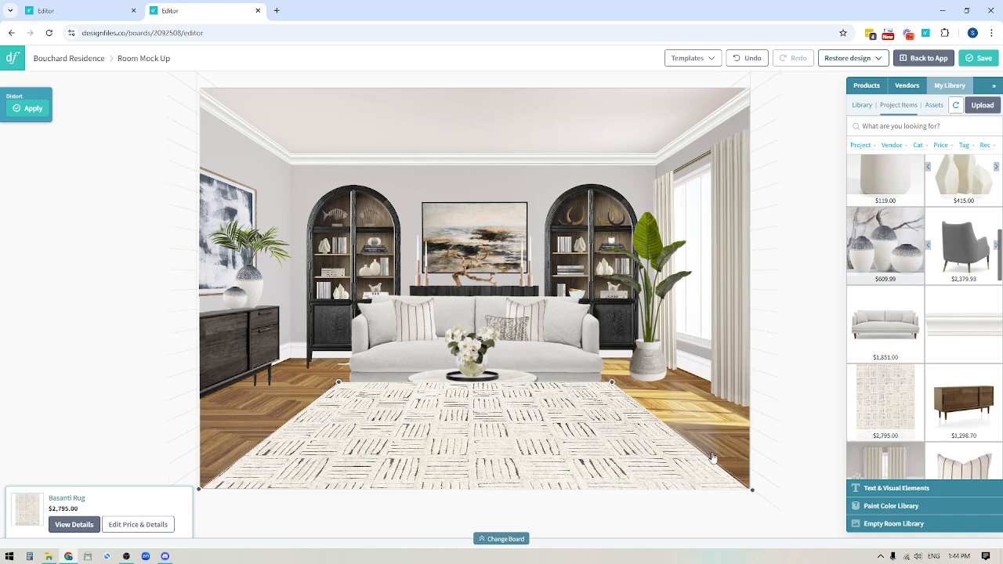
left_click(32, 109)
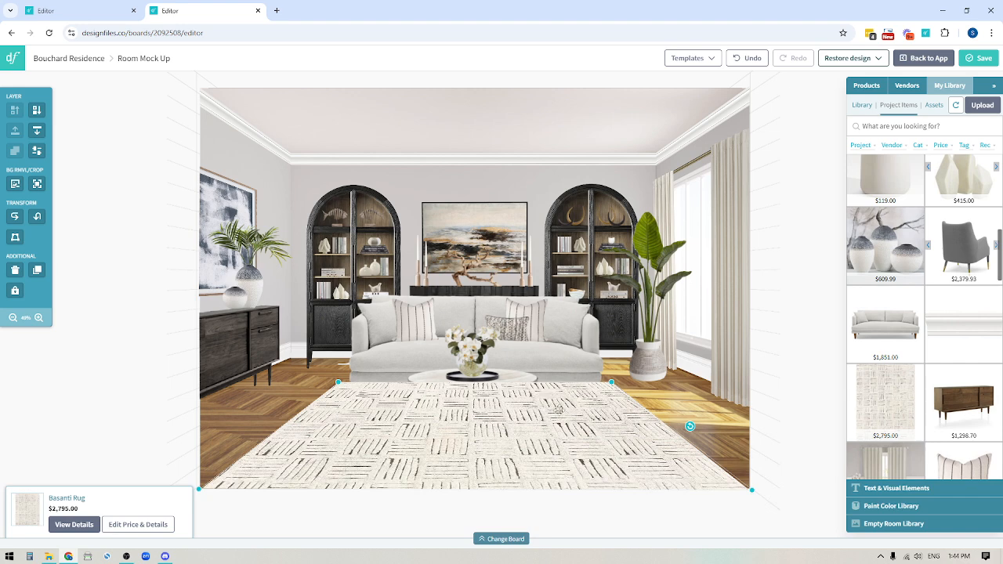
Step: Send the rug to the bottom layer, then bring it forward two layers to sit under the sofa
left_click(37, 131)
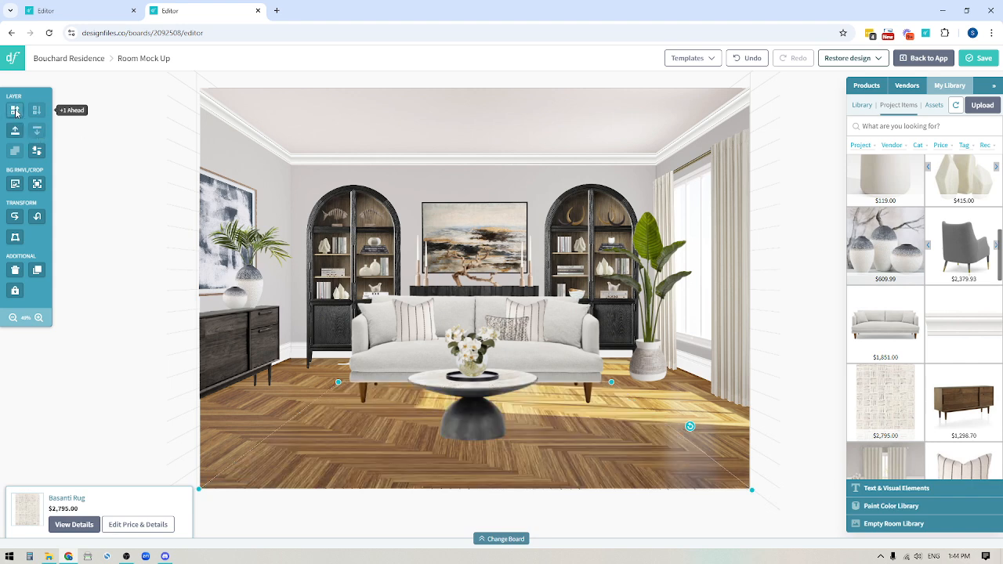
left_click(15, 112)
left_click(16, 112)
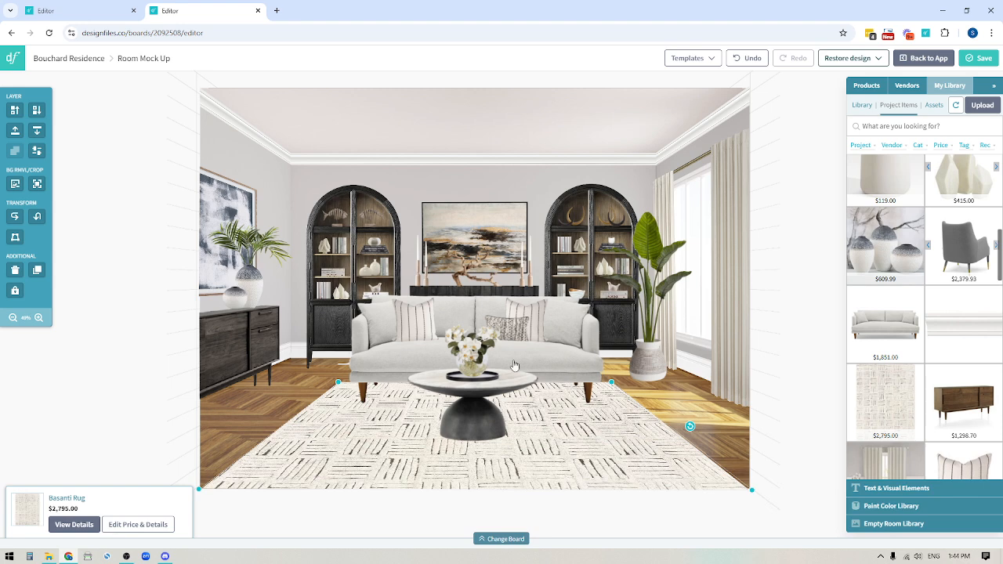
left_click(97, 418)
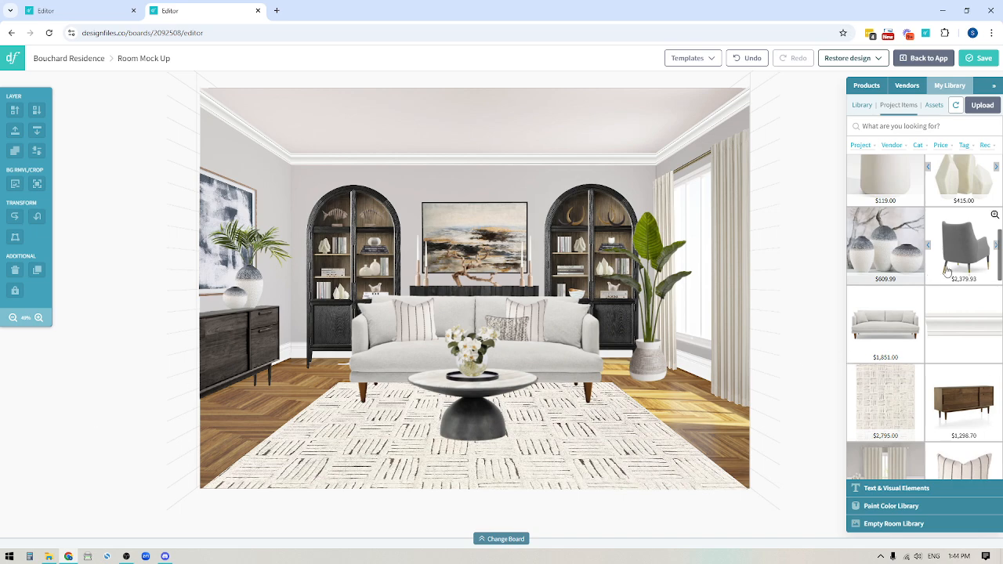
Step: Add a grey Carver armchair and remove its white background using Magic Remover
left_click_drag(951, 252, 358, 365)
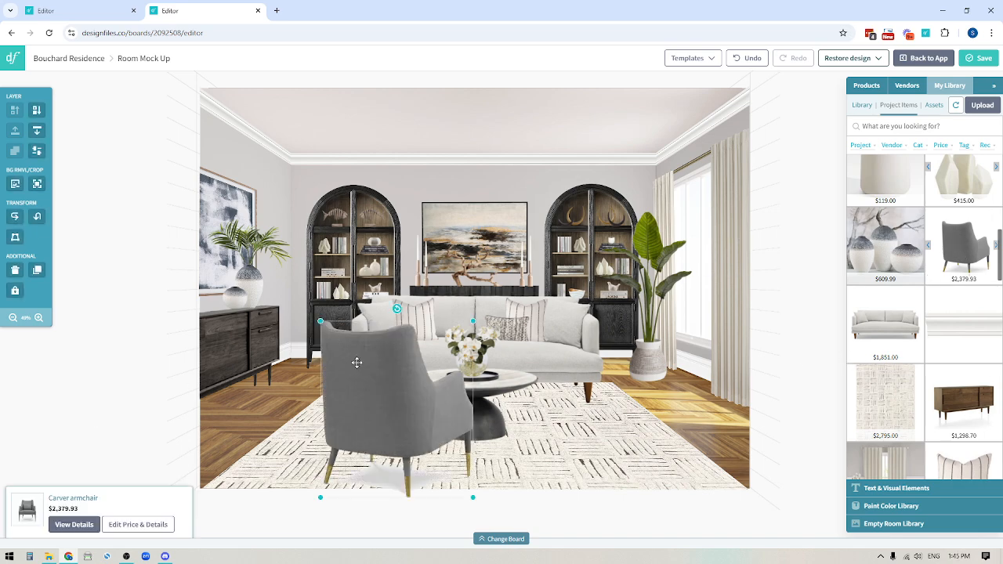
left_click_drag(397, 399, 364, 350)
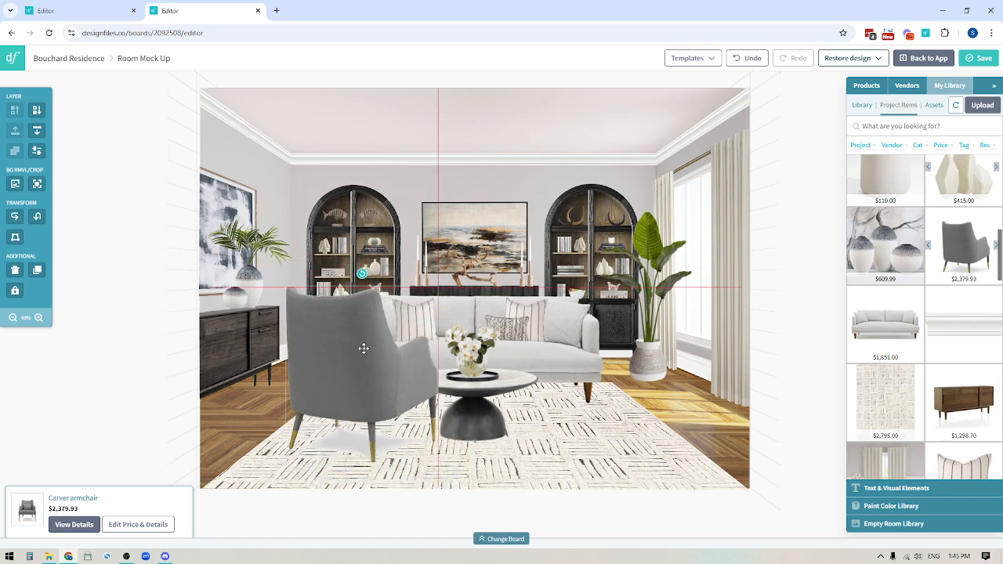
left_click(15, 183)
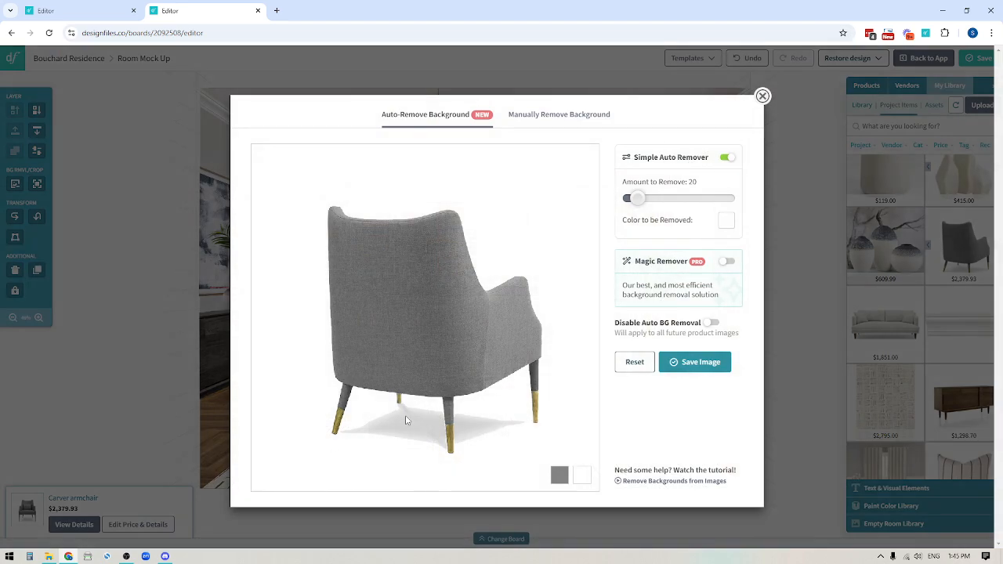
left_click(728, 262)
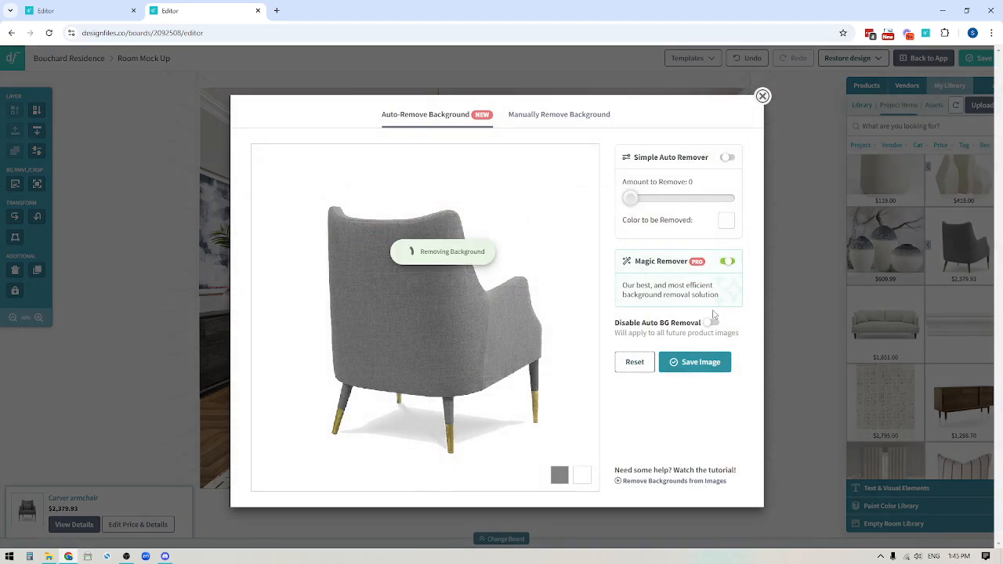
left_click(694, 362)
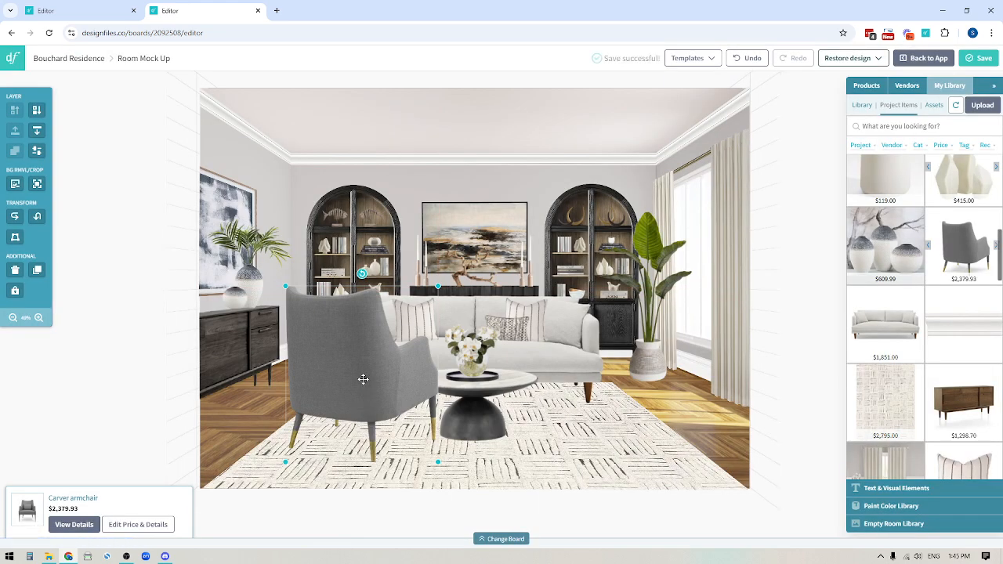
Step: Move the armchair to the front left and crop off the bottom of its image
left_click_drag(352, 389, 345, 410)
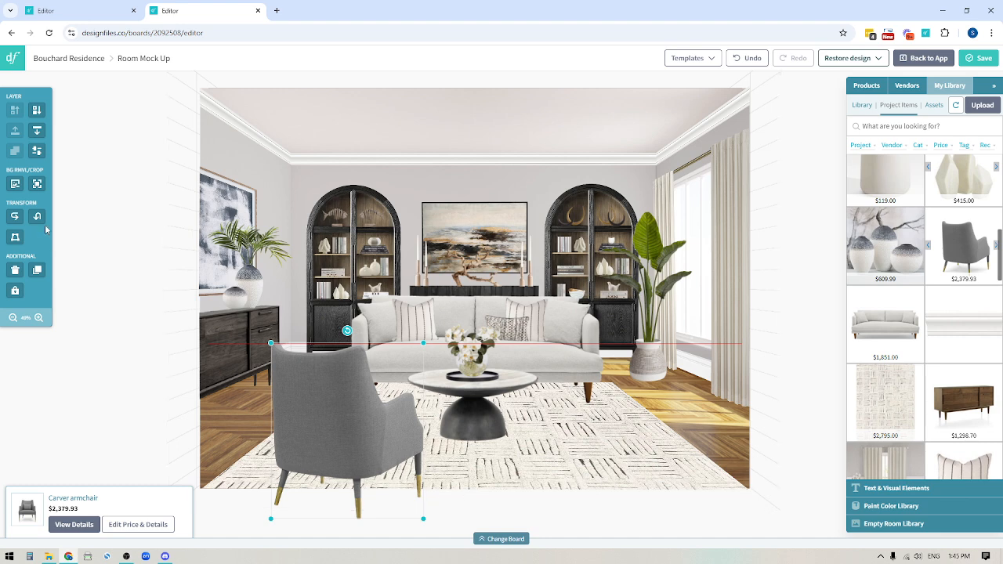
left_click(37, 185)
left_click_drag(422, 521, 423, 486)
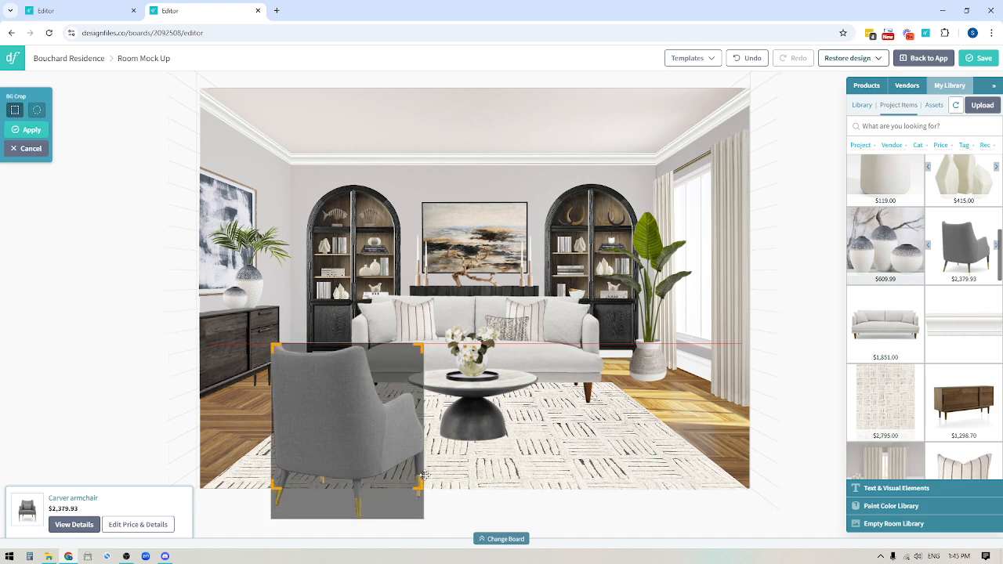
left_click(32, 131)
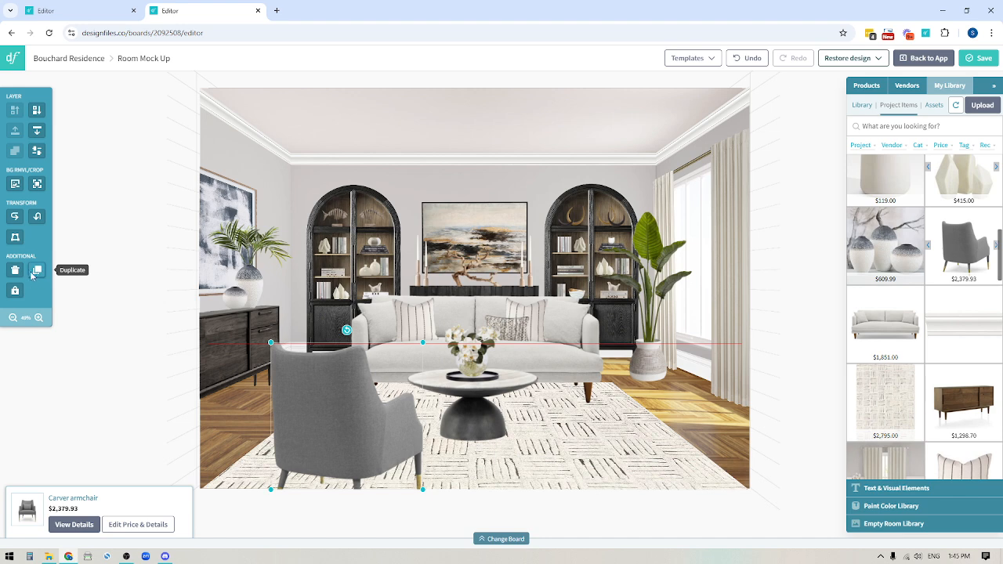
Step: Duplicate the armchair, flip the copy horizontally, and place it right of the coffee table
left_click(37, 271)
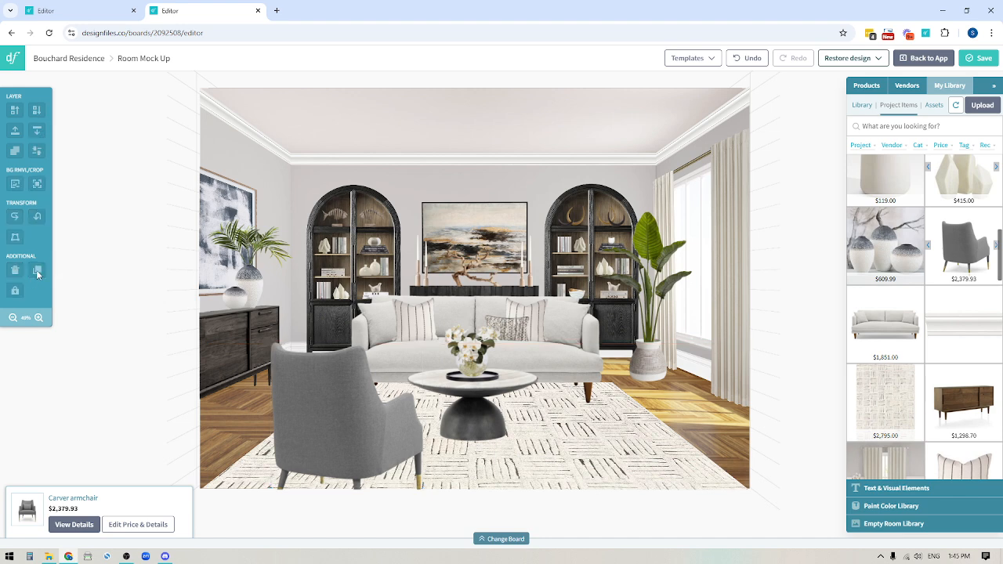
left_click(15, 218)
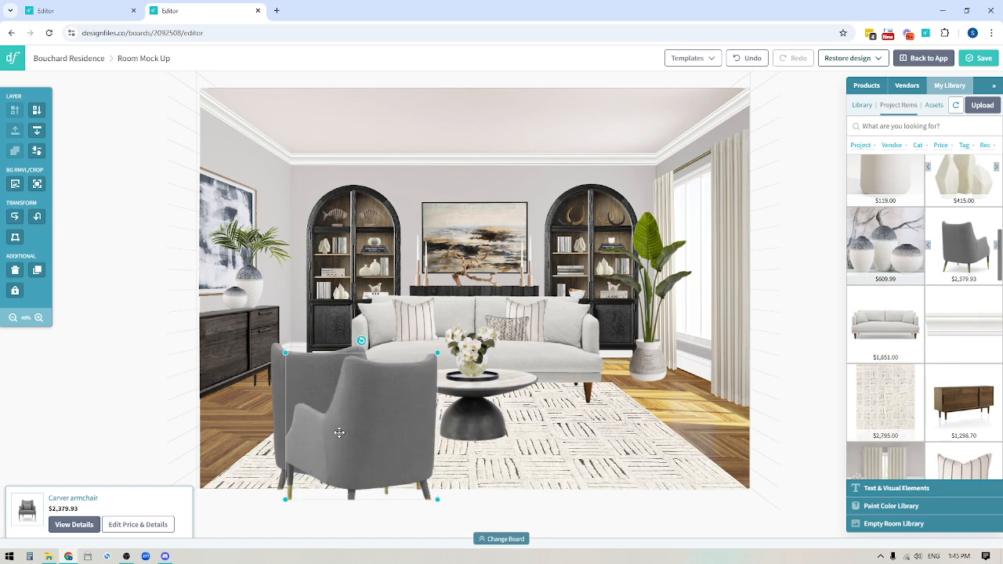
left_click_drag(393, 441, 570, 437)
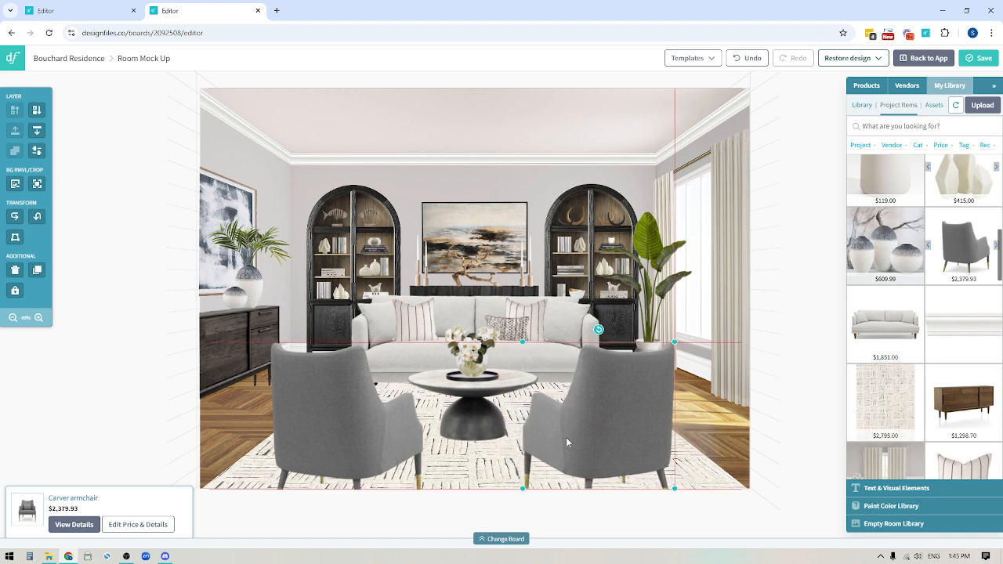
key("Left")
key("Right")
key("Right")
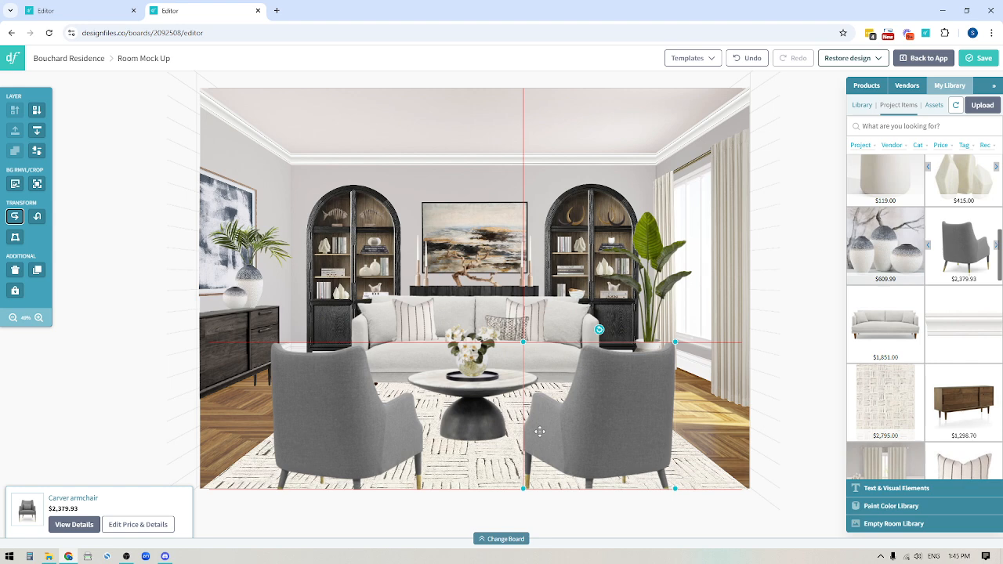
Step: Keep the left armchair in its original orientation and shift it slightly up and left
left_click(354, 420)
left_click(15, 219)
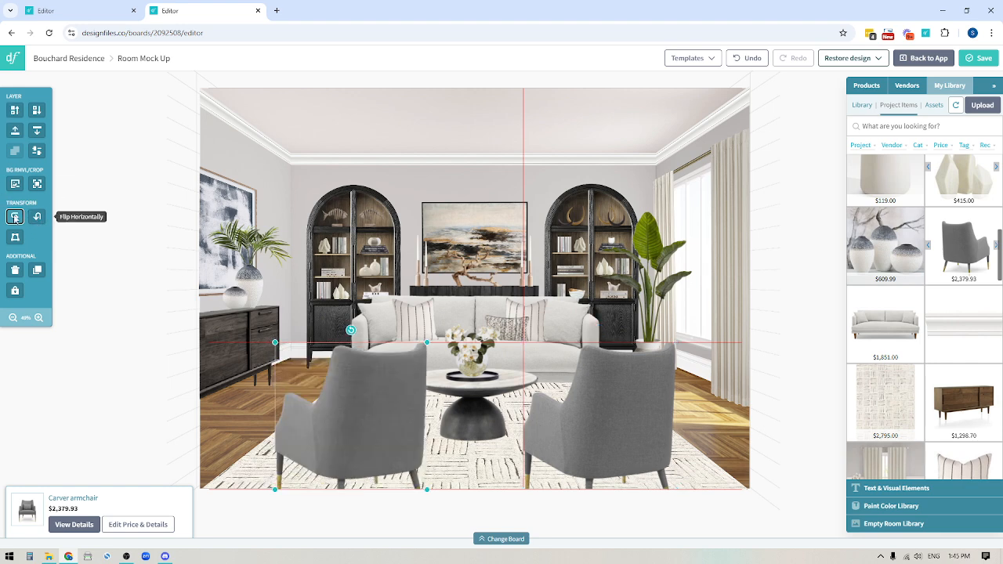
left_click(15, 217)
left_click(38, 220)
left_click(39, 221)
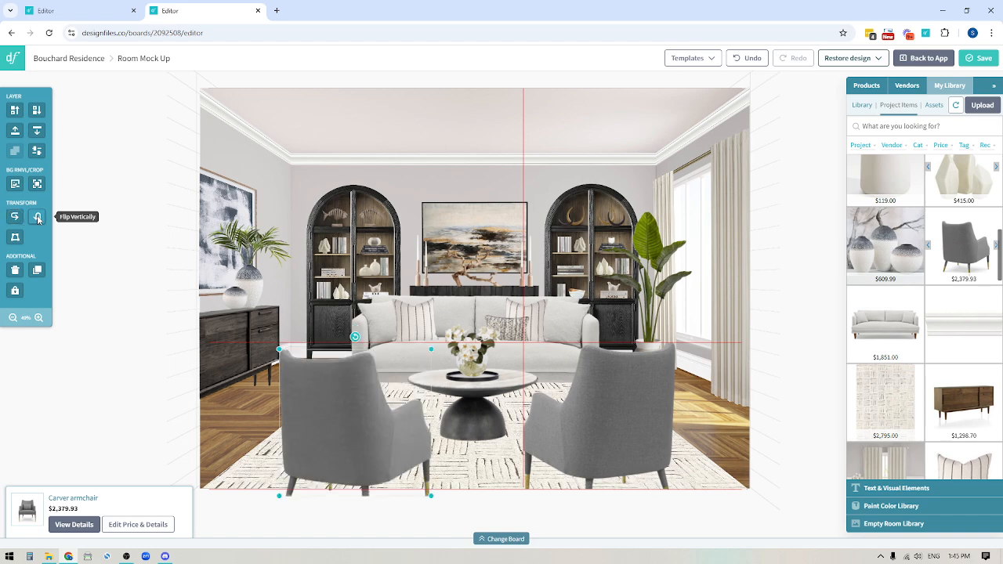
left_click_drag(363, 462, 358, 456)
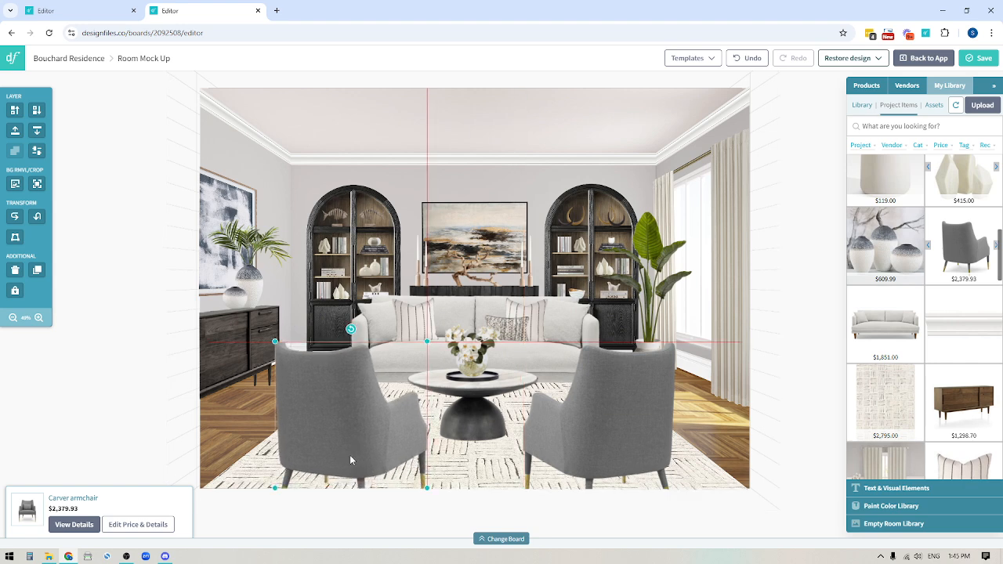
key("Left")
key("Left")
key("Left")
key("Left")
key("Left")
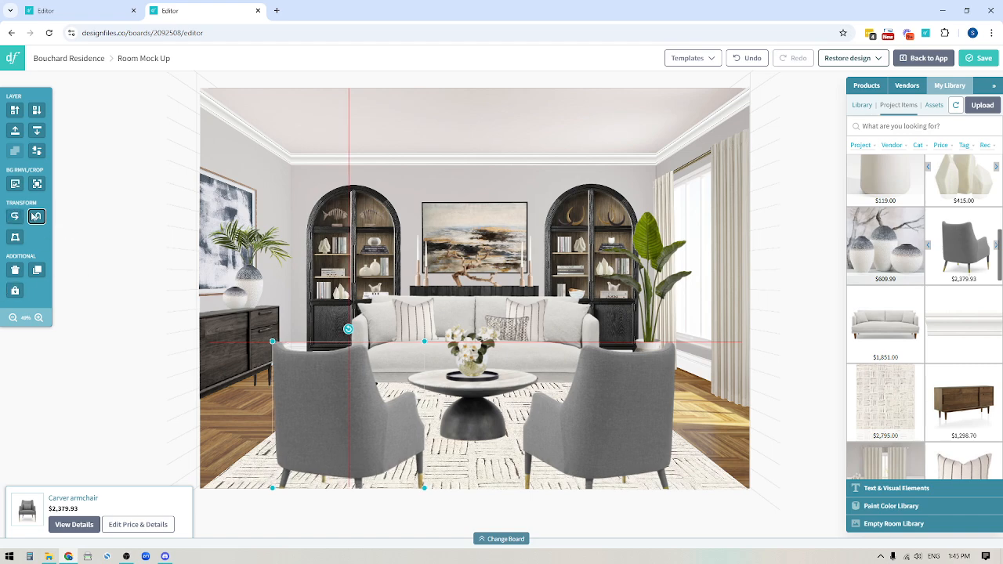
left_click(121, 277)
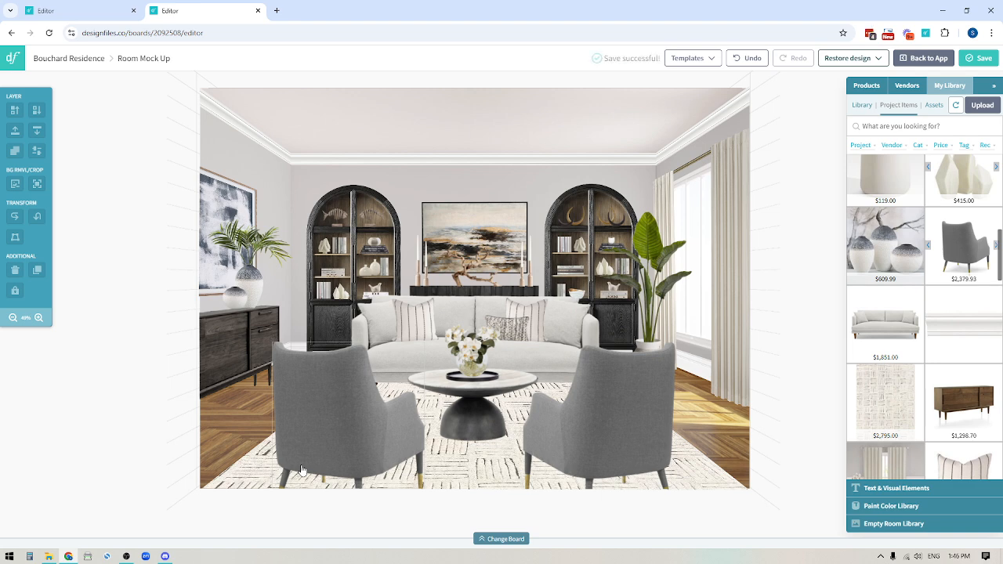
left_click(179, 240)
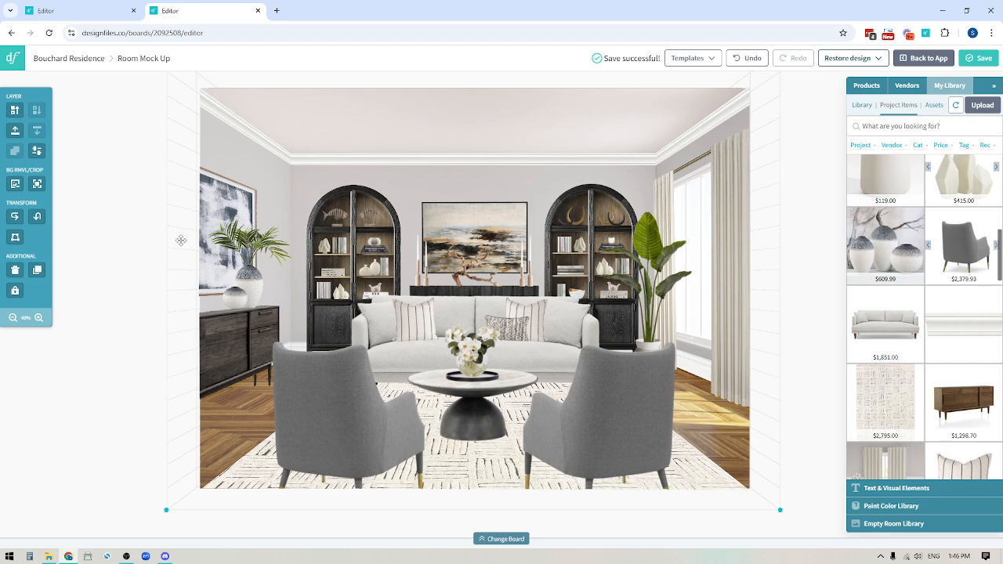
left_click(36, 152)
left_click_drag(66, 164, 102, 166)
left_click(107, 423)
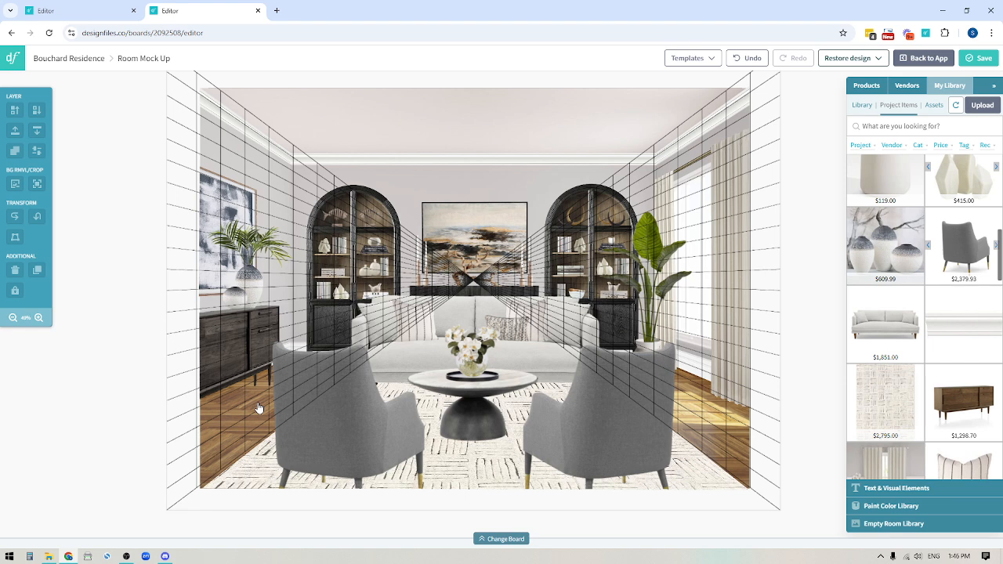
left_click(181, 192)
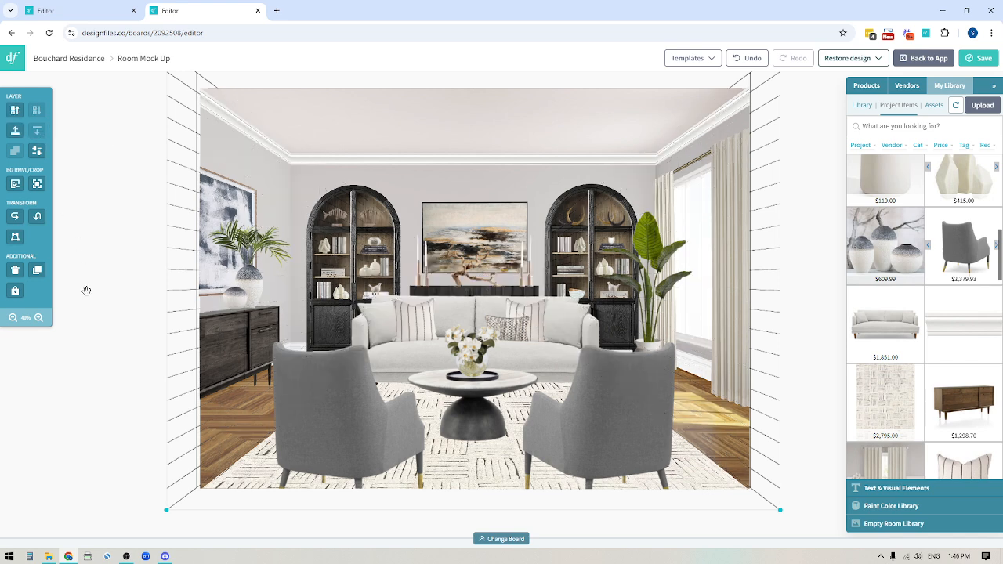